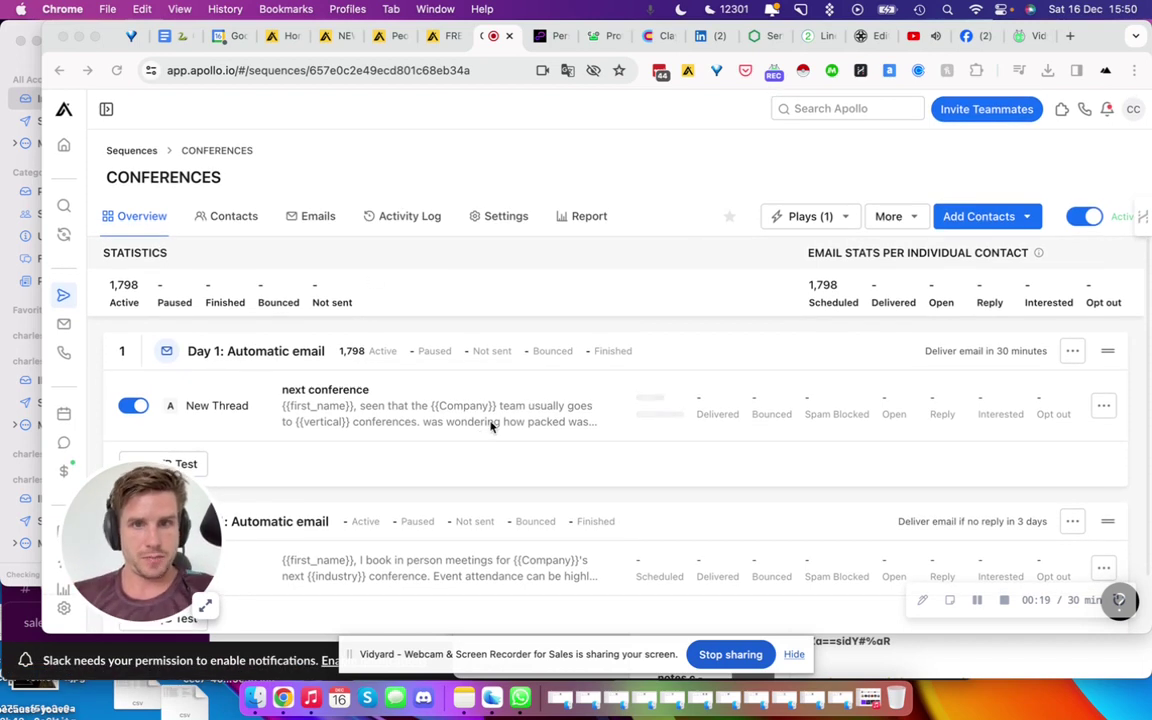
- Open the CONFERENCES sequence's Day 1 'next conference' email in the Edit template view
{"action": "scroll", "coordinate": [460, 390], "scroll_direction": "down", "scroll_amount": 2}
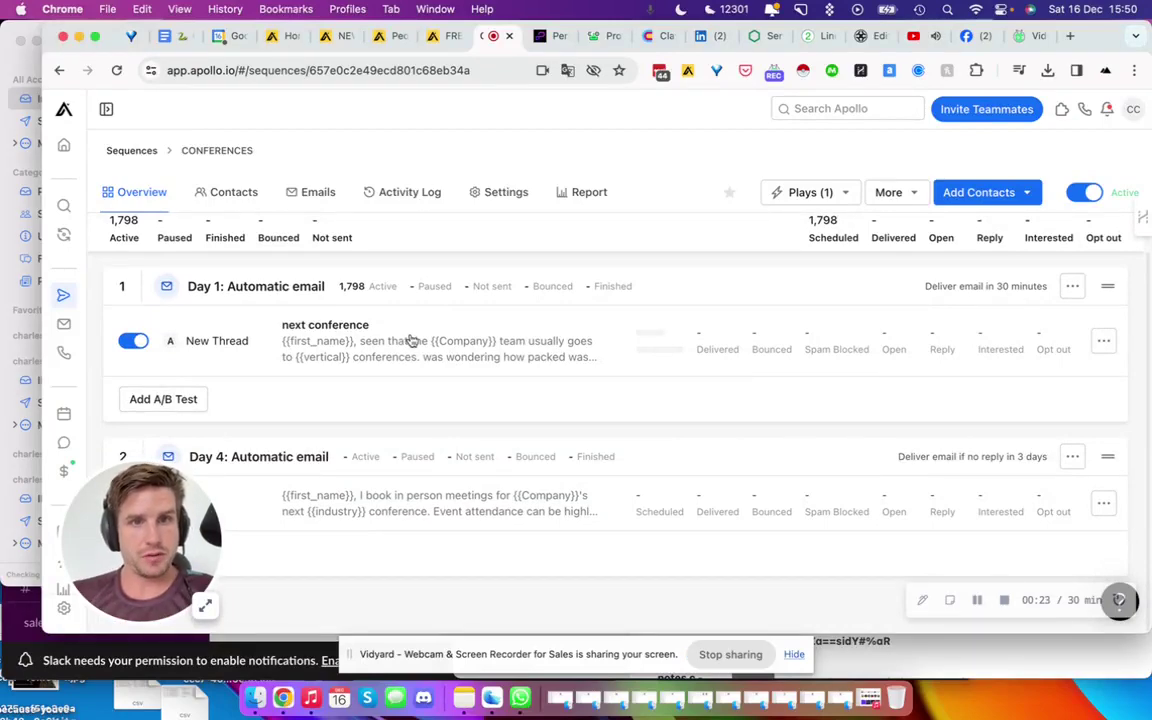
{"action": "left_click", "coordinate": [411, 340]}
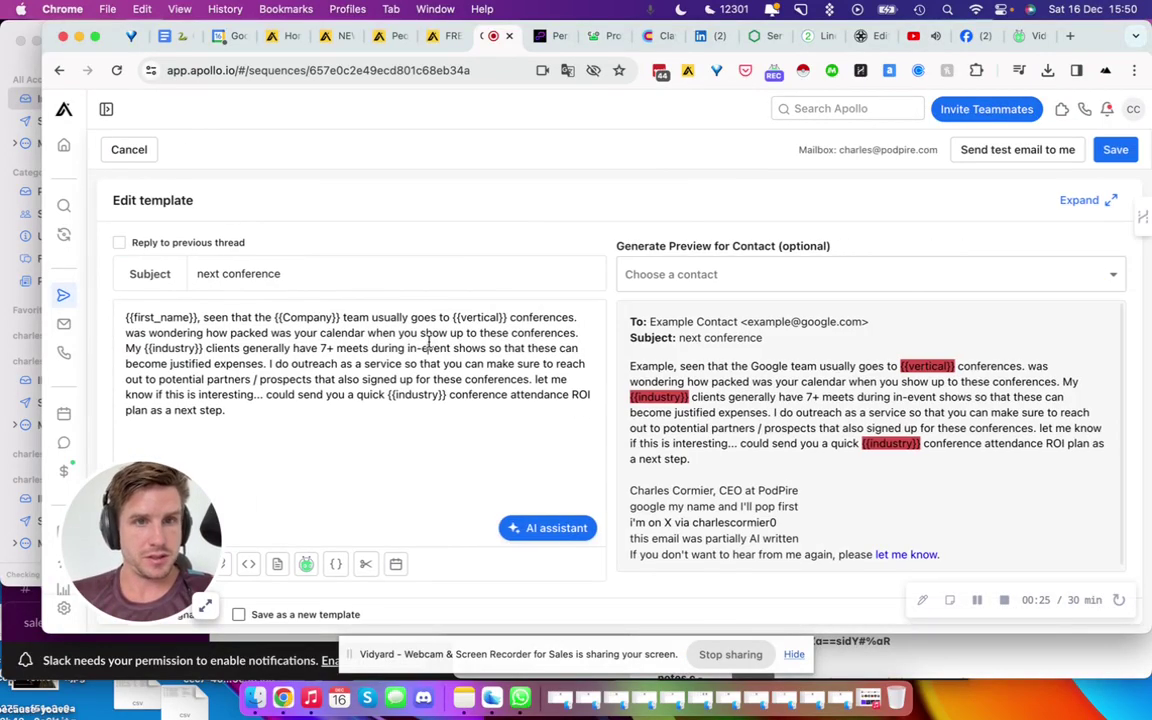
- Select the Day 1 email body, dismiss the Paraphrase popup, and cancel the template unsaved
{"action": "key", "text": "super+a"}
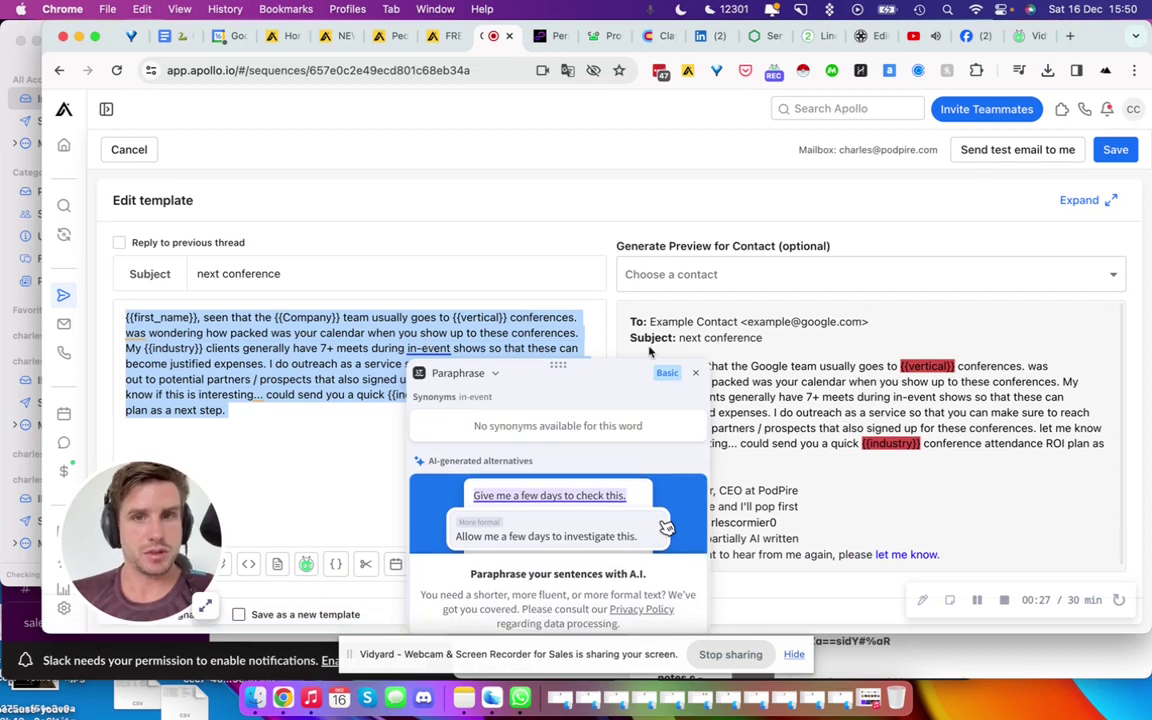
{"action": "left_click", "coordinate": [696, 373]}
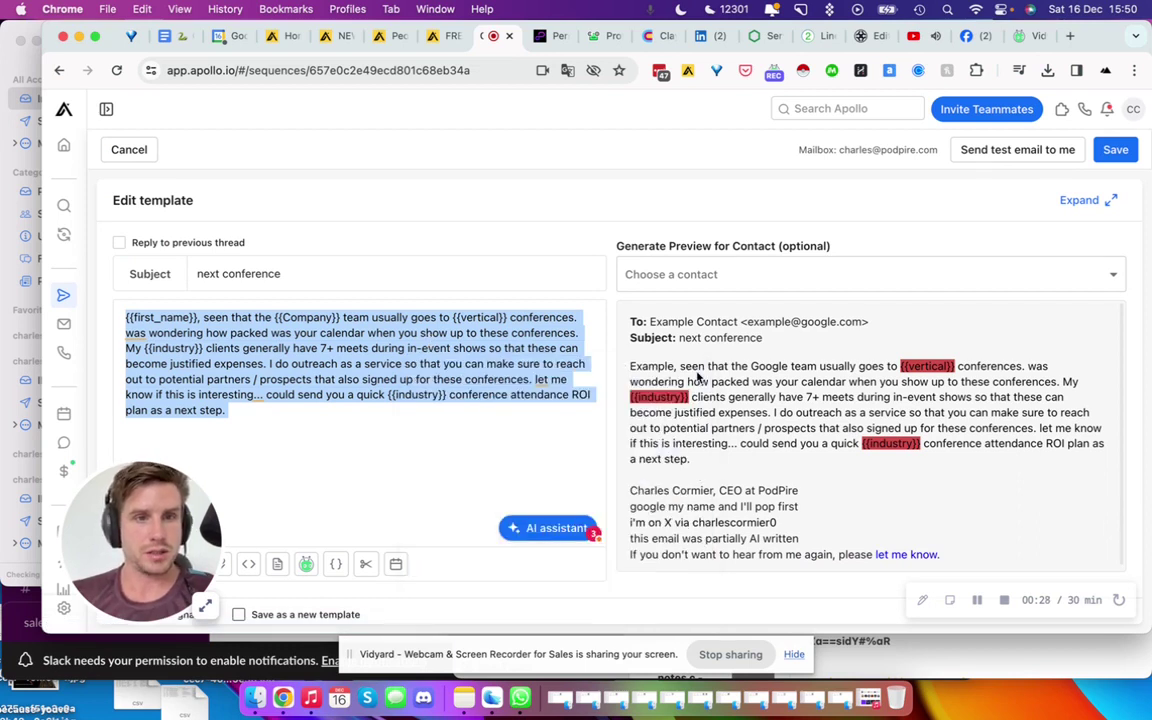
{"action": "left_click", "coordinate": [130, 152]}
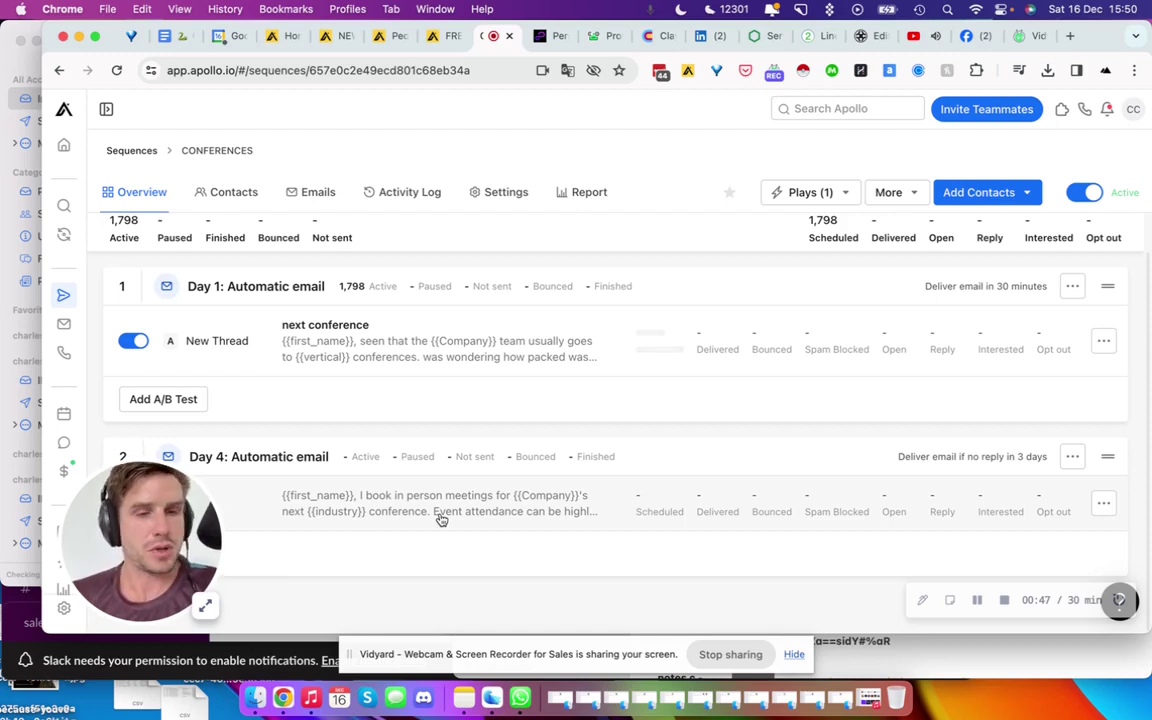
- Open the Day 4 follow-up email, select its body text, and cancel without saving
{"action": "left_click", "coordinate": [507, 514]}
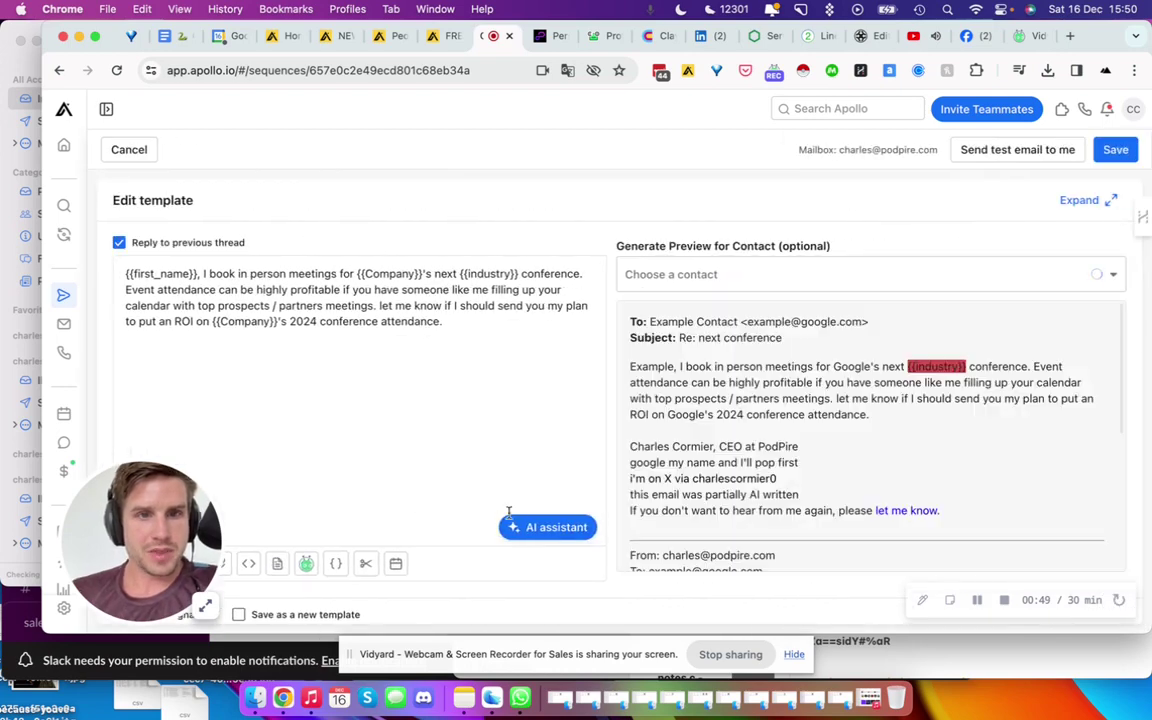
{"action": "left_click_drag", "start_coordinate": [540, 357], "coordinate": [138, 177]}
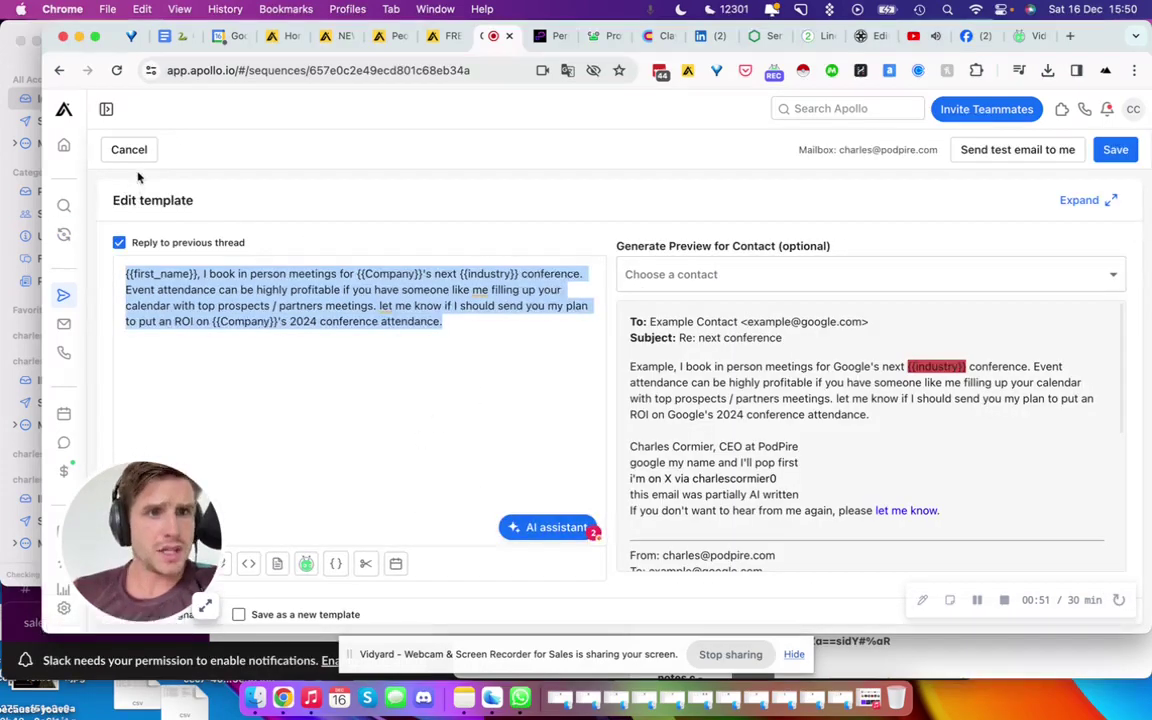
{"action": "left_click", "coordinate": [132, 151]}
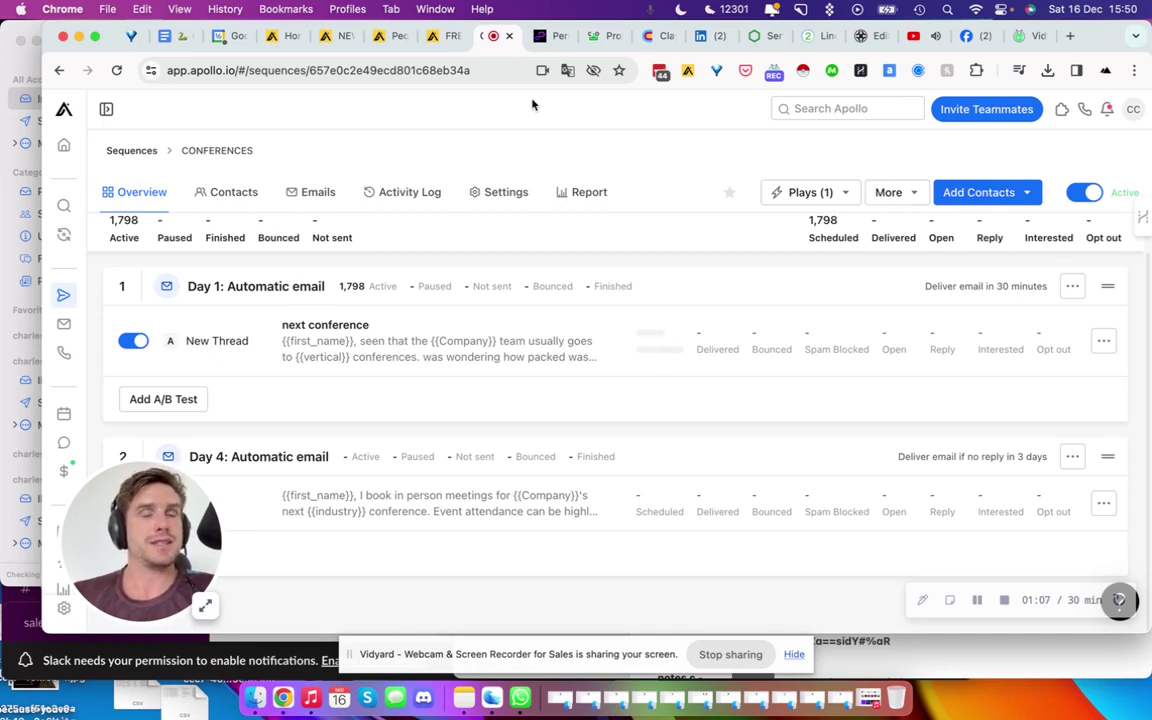
- Scroll across the Persana Apollo 100 IT CEOs table's columns, then switch to the NEWSLETTER SUBSCRIBE tab
{"action": "left_click", "coordinate": [545, 36]}
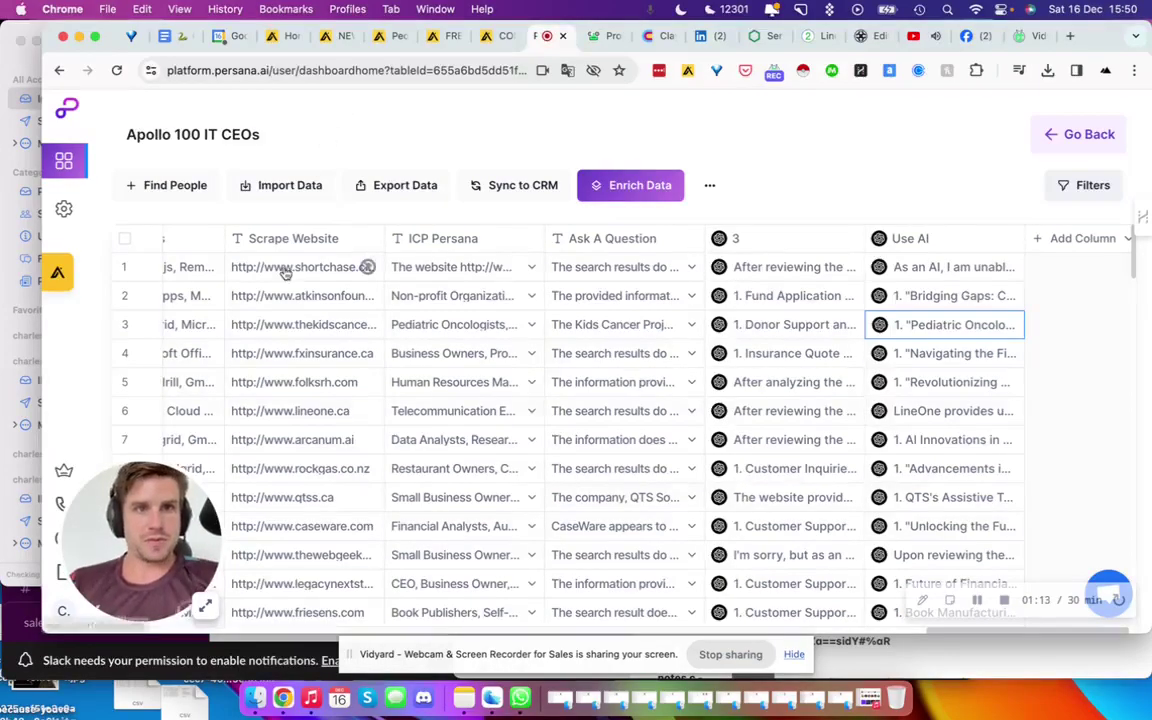
{"action": "scroll", "coordinate": [286, 268], "scroll_direction": "left", "scroll_amount": 10}
{"action": "scroll", "coordinate": [290, 266], "scroll_direction": "left", "scroll_amount": 5}
{"action": "scroll", "coordinate": [388, 321], "scroll_direction": "right", "scroll_amount": 10}
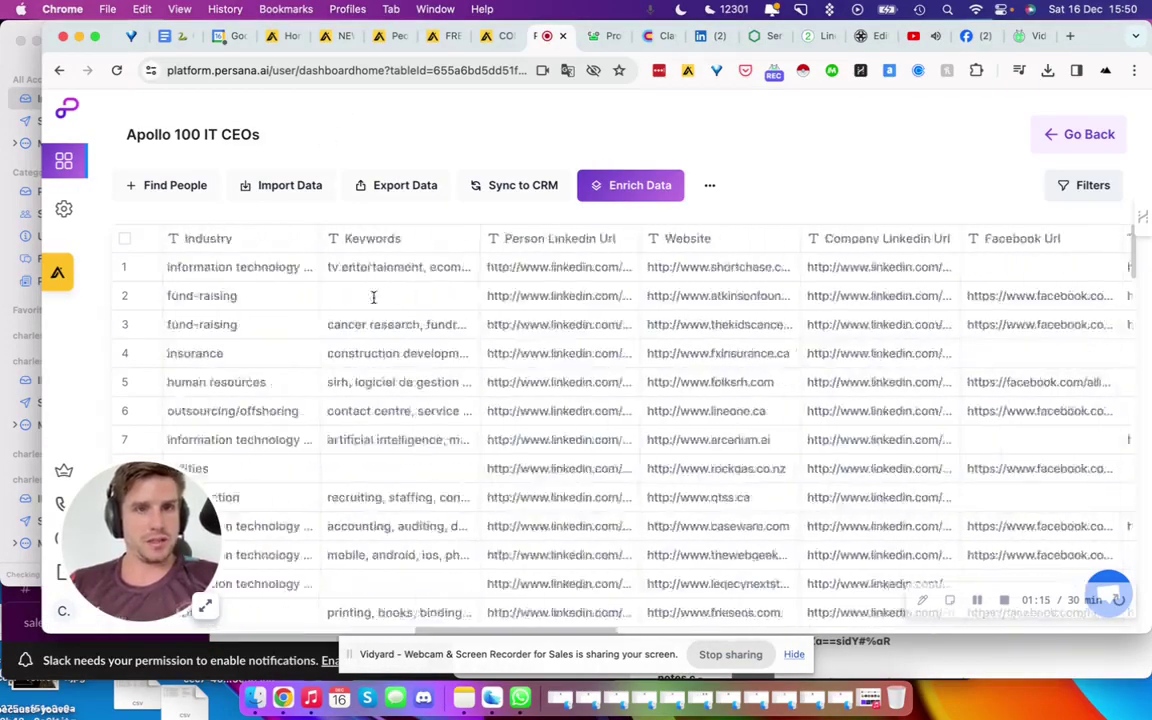
{"action": "scroll", "coordinate": [373, 297], "scroll_direction": "right", "scroll_amount": 5}
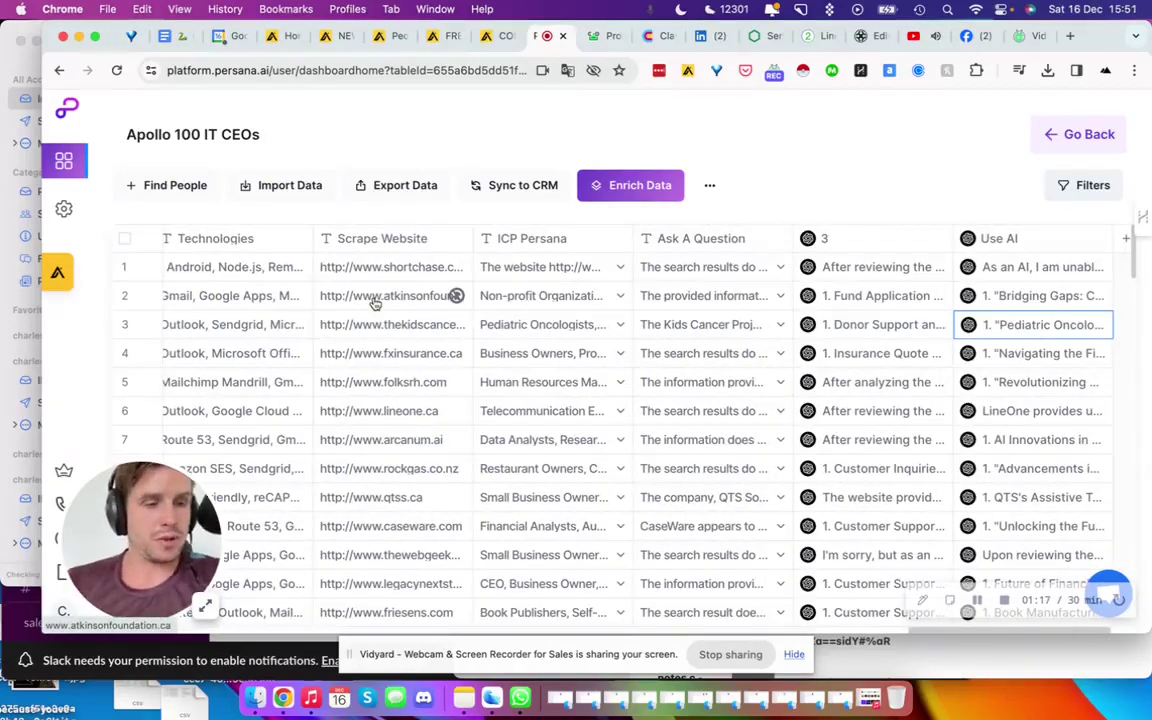
{"action": "left_click", "coordinate": [335, 36]}
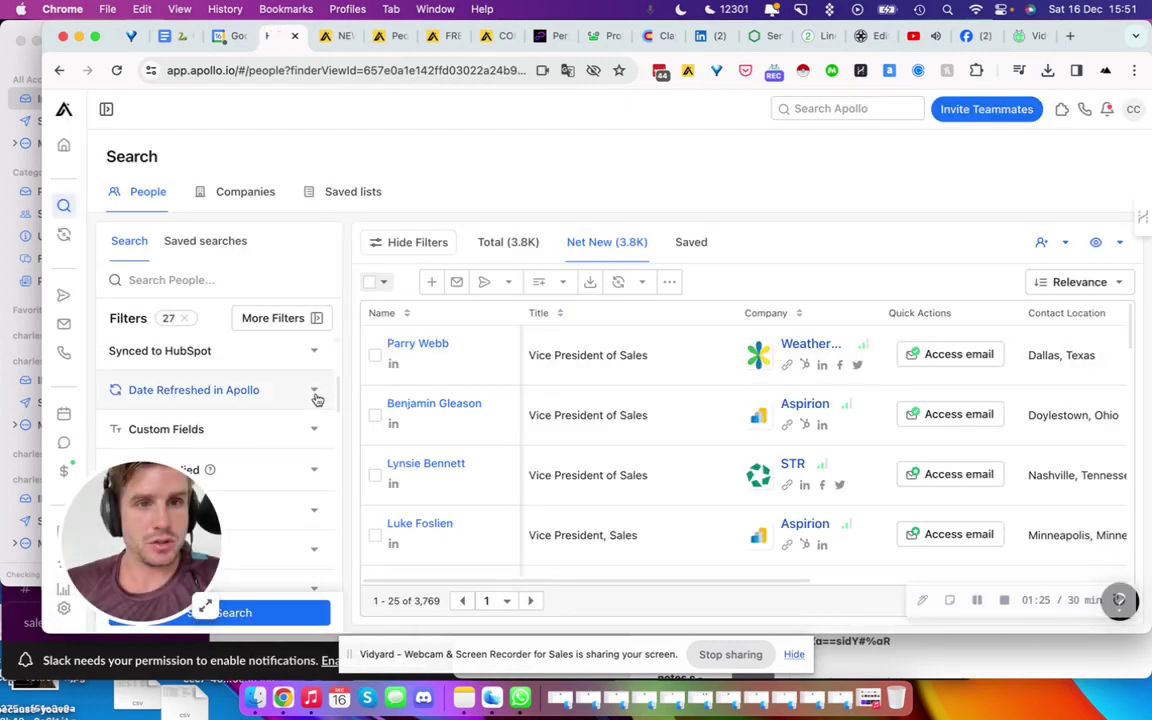
- Scroll the People search Filters panel to the conference Buying Intent topics, then return to CONFERENCES
{"action": "scroll", "coordinate": [316, 399], "scroll_direction": "up", "scroll_amount": 10}
{"action": "scroll", "coordinate": [315, 399], "scroll_direction": "down", "scroll_amount": 10}
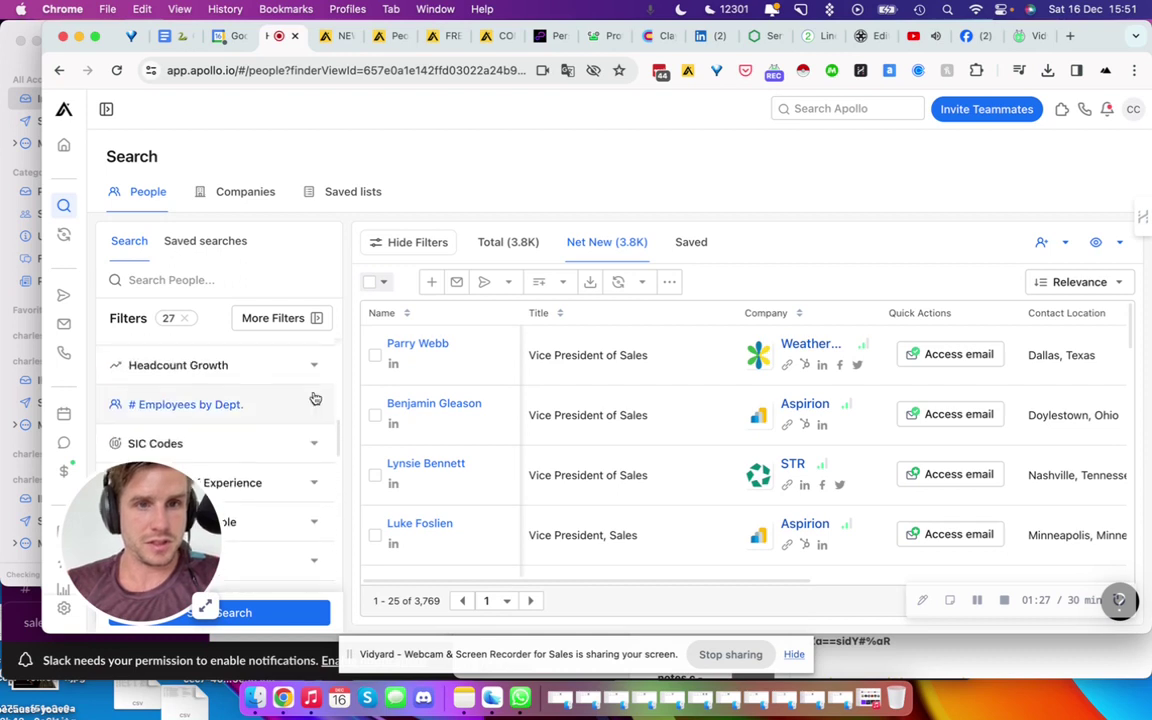
{"action": "scroll", "coordinate": [315, 399], "scroll_direction": "down", "scroll_amount": 5}
{"action": "scroll", "coordinate": [316, 390], "scroll_direction": "up", "scroll_amount": 8}
{"action": "scroll", "coordinate": [320, 355], "scroll_direction": "down", "scroll_amount": 2}
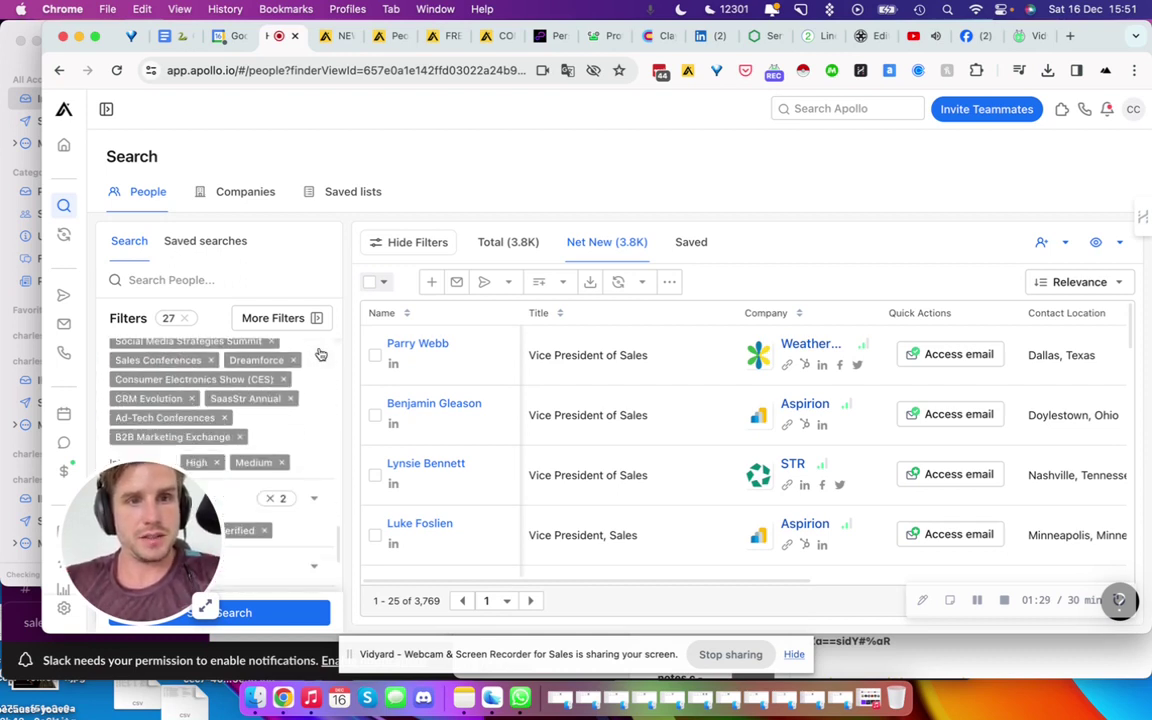
{"action": "scroll", "coordinate": [320, 354], "scroll_direction": "up", "scroll_amount": 3}
{"action": "scroll", "coordinate": [320, 354], "scroll_direction": "down", "scroll_amount": 2}
{"action": "left_click_drag", "start_coordinate": [140, 540], "coordinate": [1082, 552]}
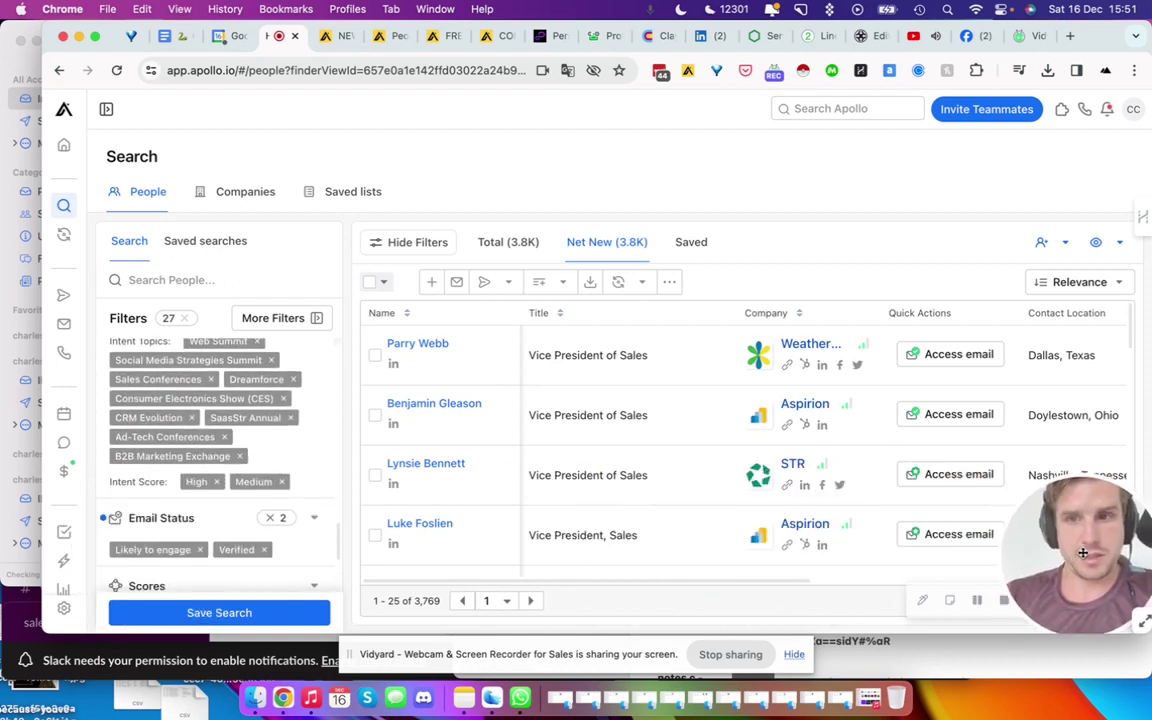
{"action": "scroll", "coordinate": [316, 403], "scroll_direction": "up", "scroll_amount": 2}
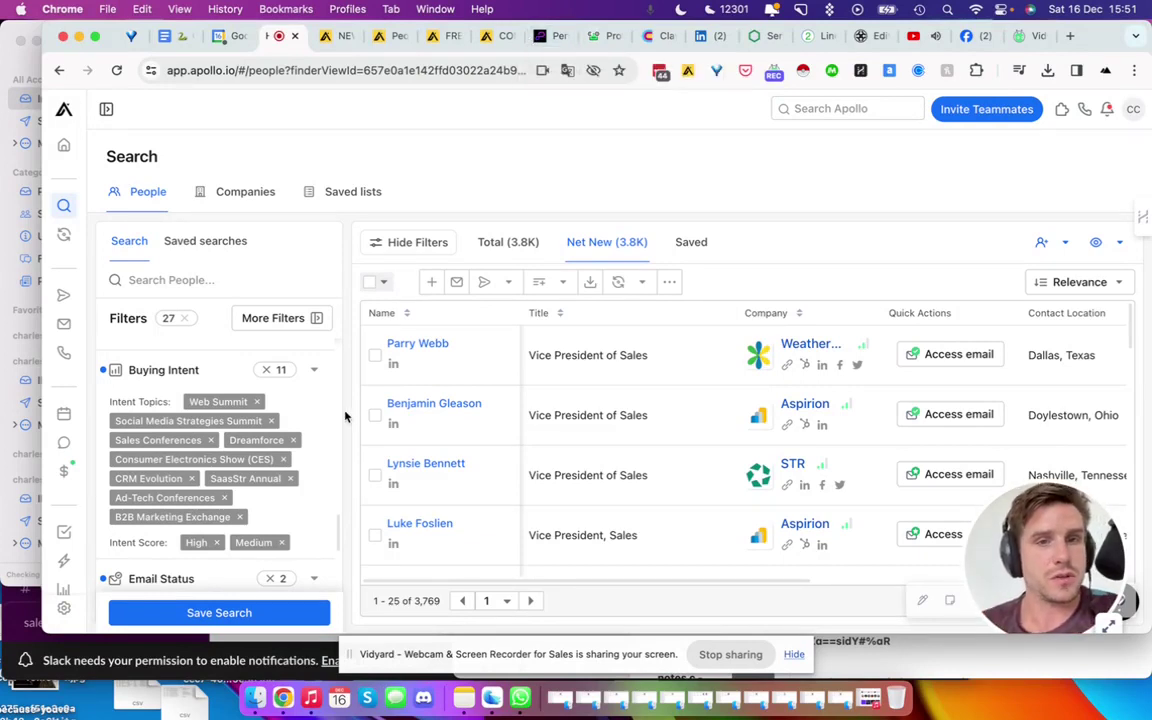
{"action": "left_click", "coordinate": [488, 37]}
{"action": "left_click", "coordinate": [540, 36]}
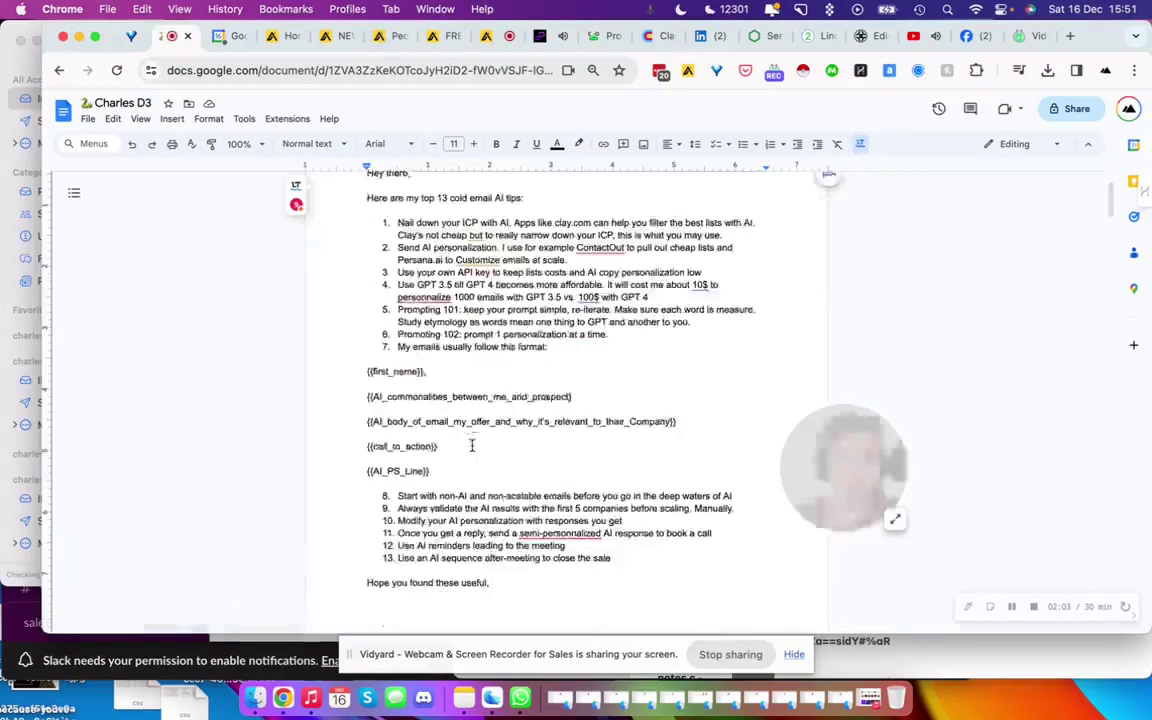
{"action": "left_click_drag", "start_coordinate": [445, 471], "coordinate": [316, 368]}
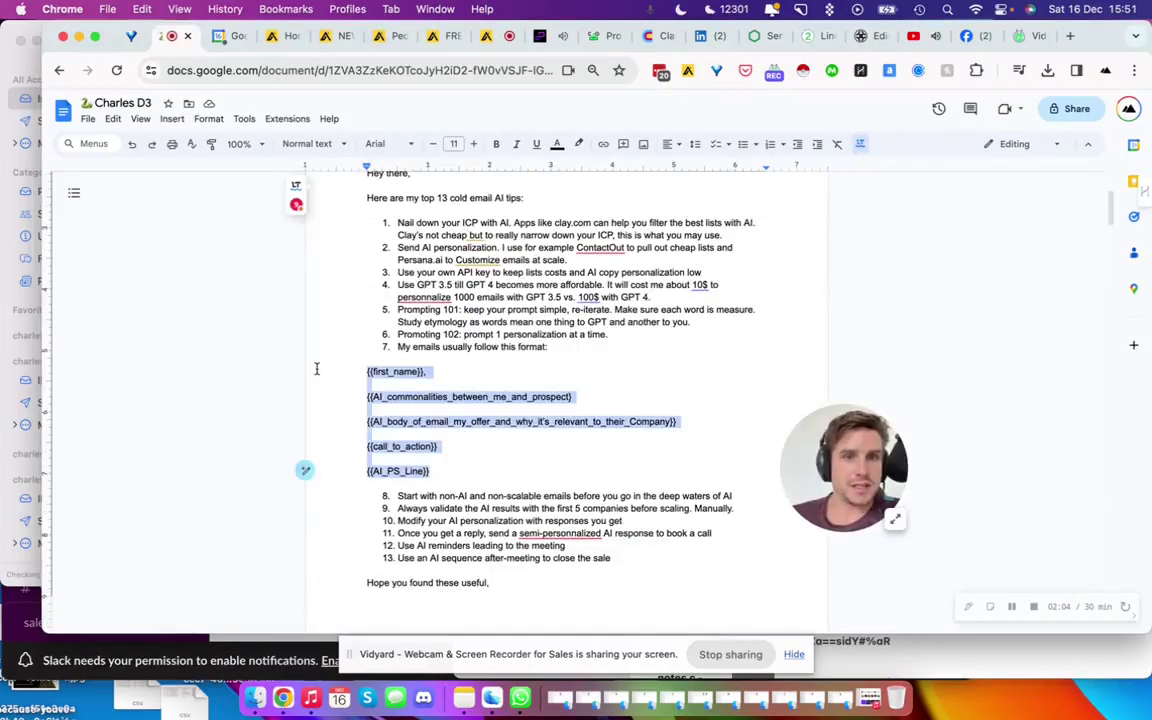
{"action": "left_click", "coordinate": [424, 397]}
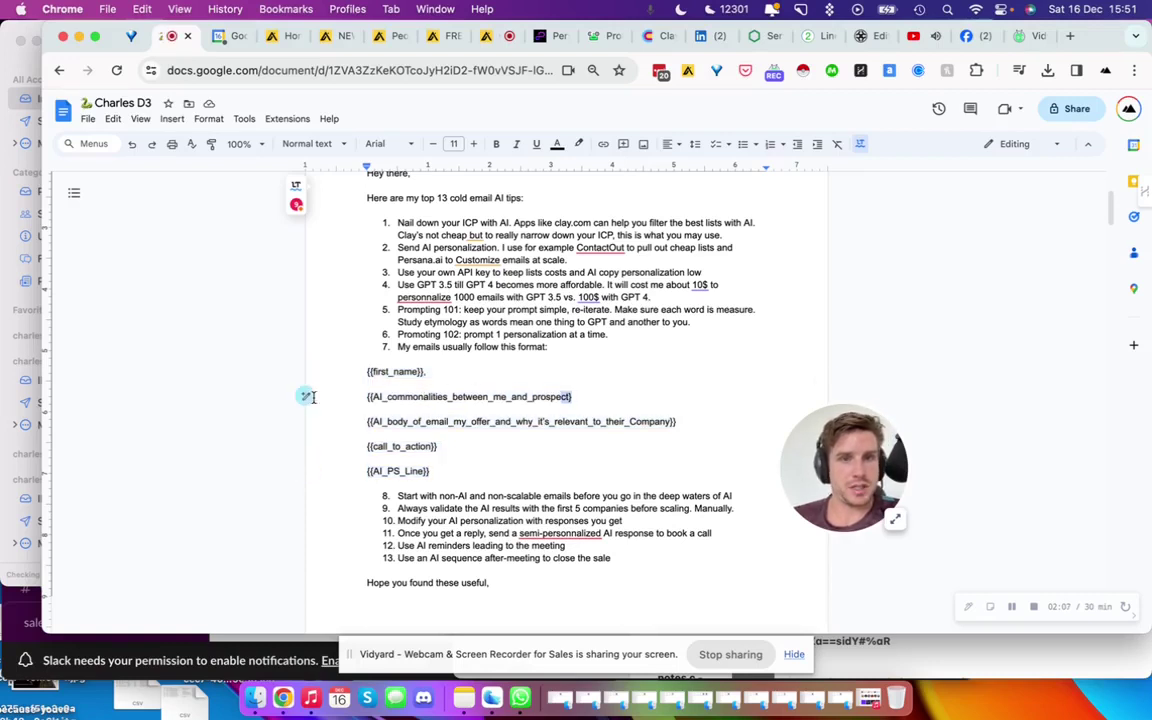
{"action": "triple_click", "coordinate": [472, 397]}
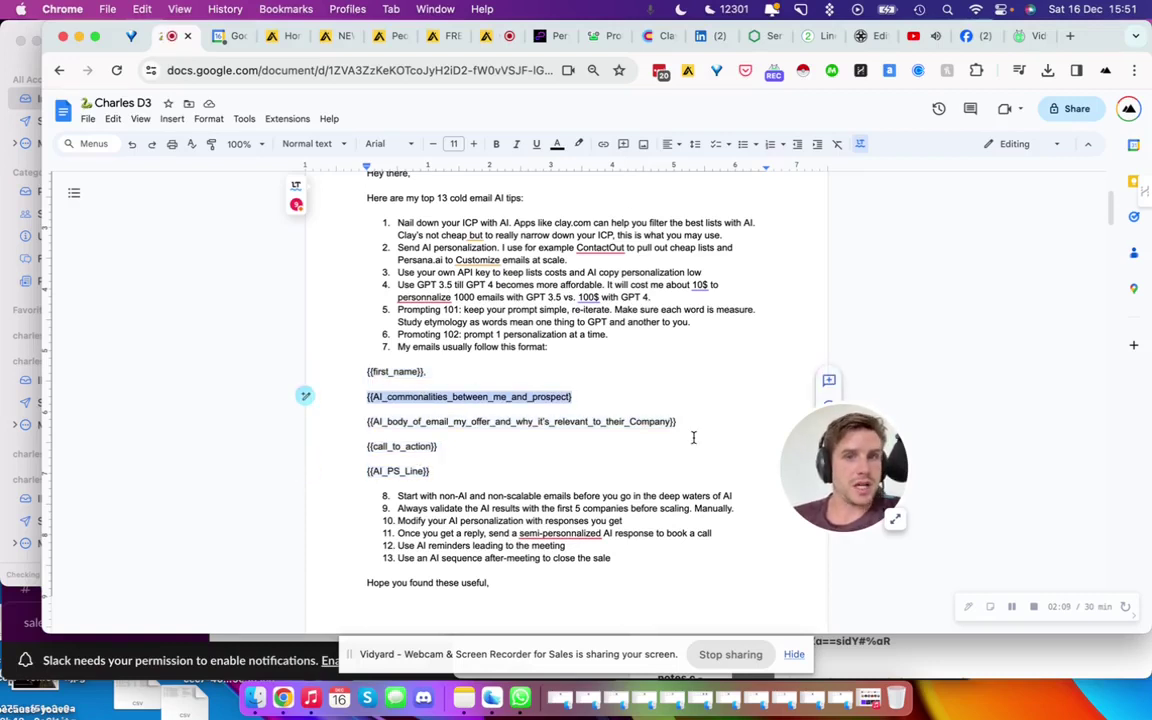
{"action": "left_click_drag", "start_coordinate": [678, 422], "coordinate": [340, 388]}
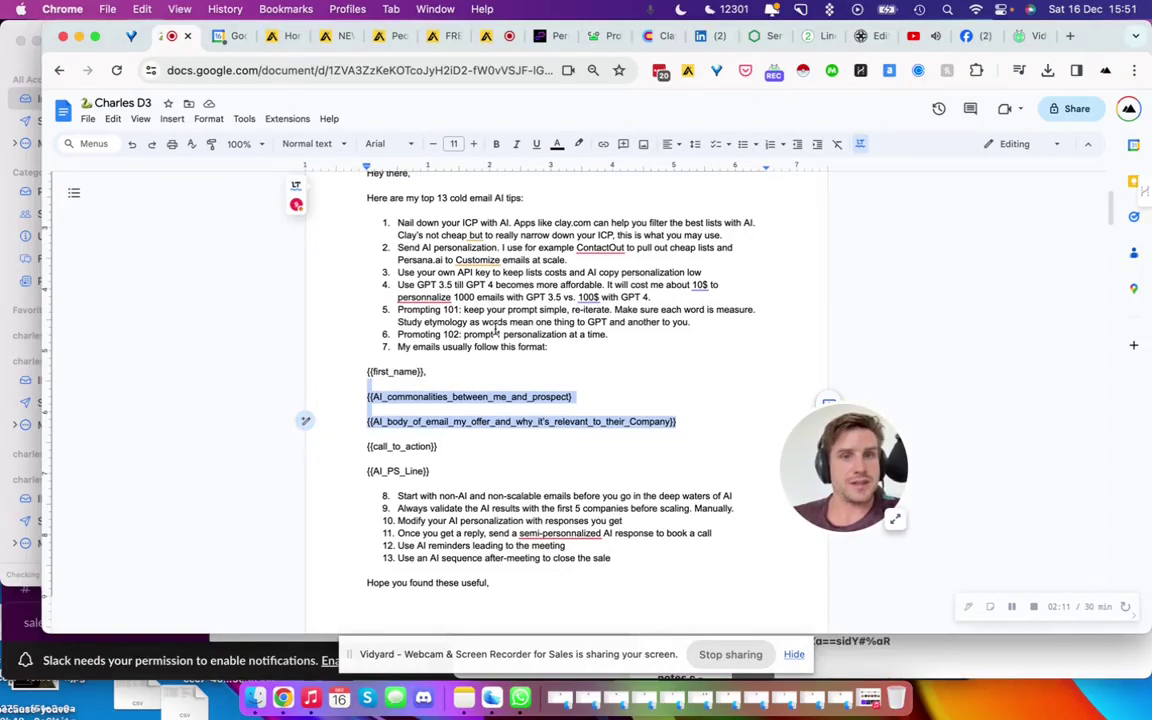
{"action": "left_click", "coordinate": [387, 422]}
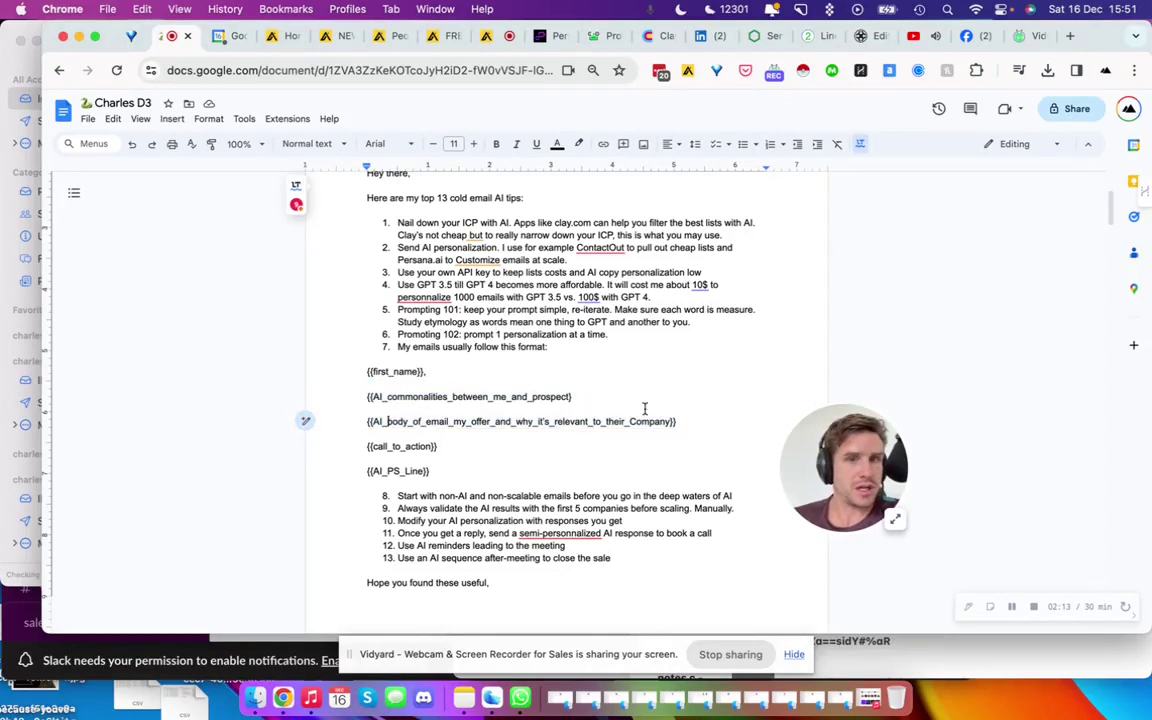
- In the Persana table, expand row 2's Use AI cell to show its full conference ideas
{"action": "left_click", "coordinate": [545, 40]}
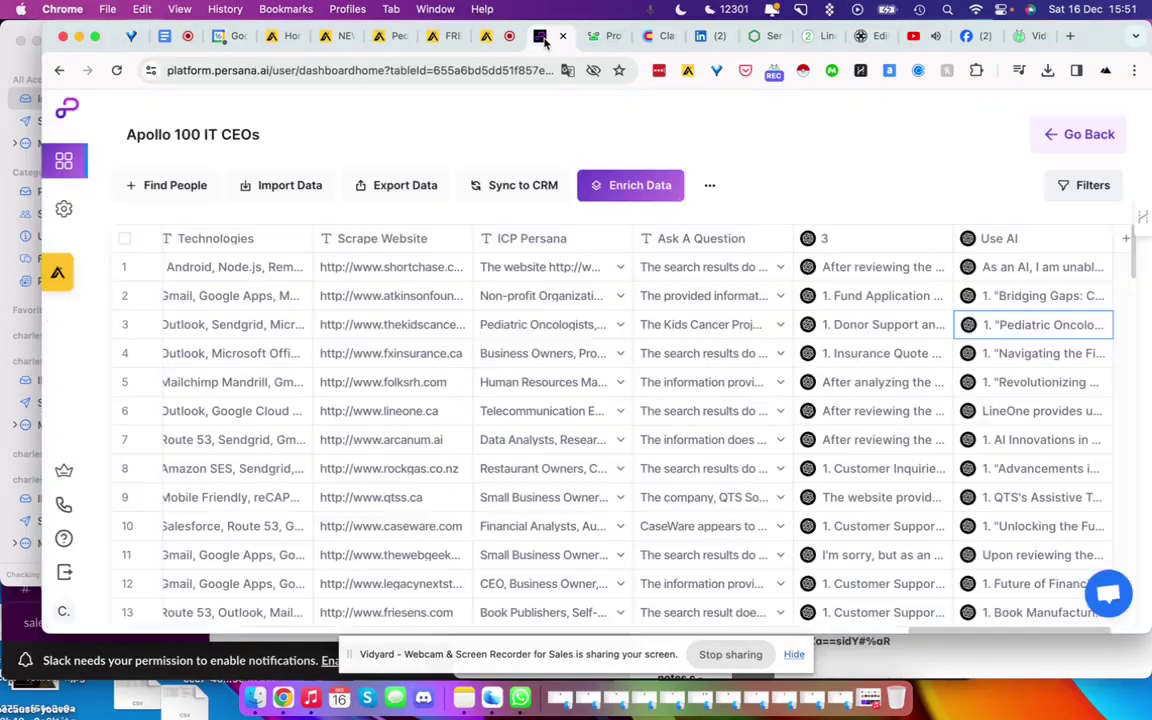
{"action": "mouse_move", "coordinate": [1016, 300]}
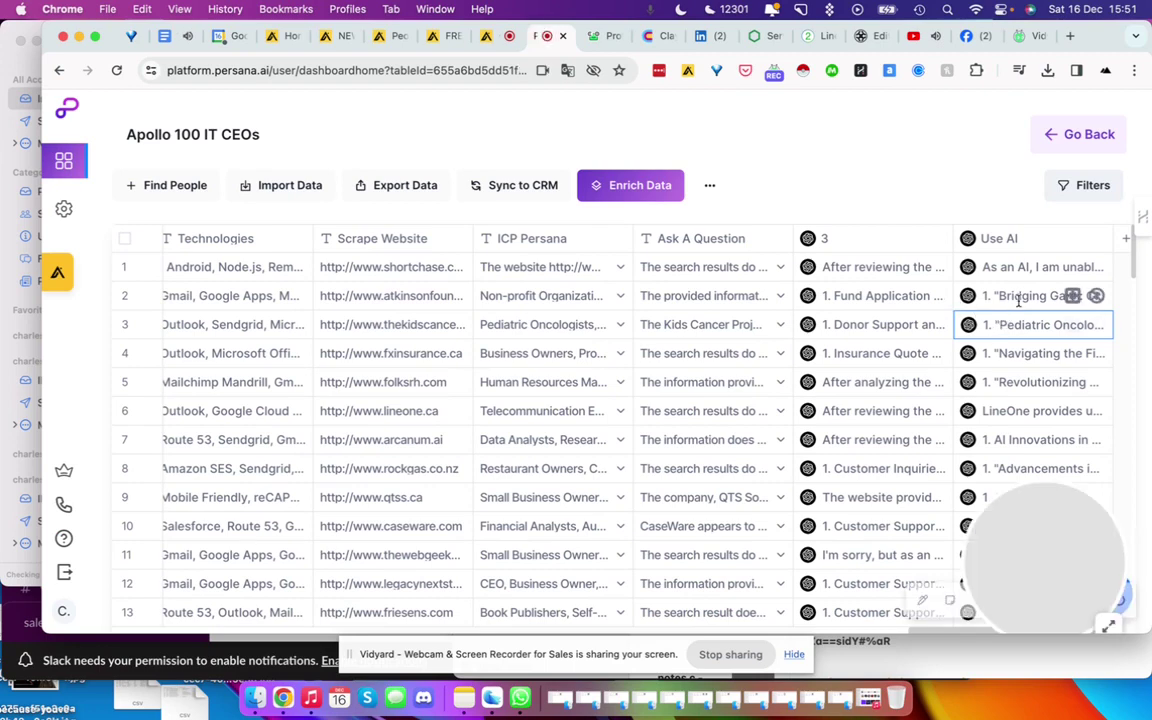
{"action": "left_click", "coordinate": [1073, 296]}
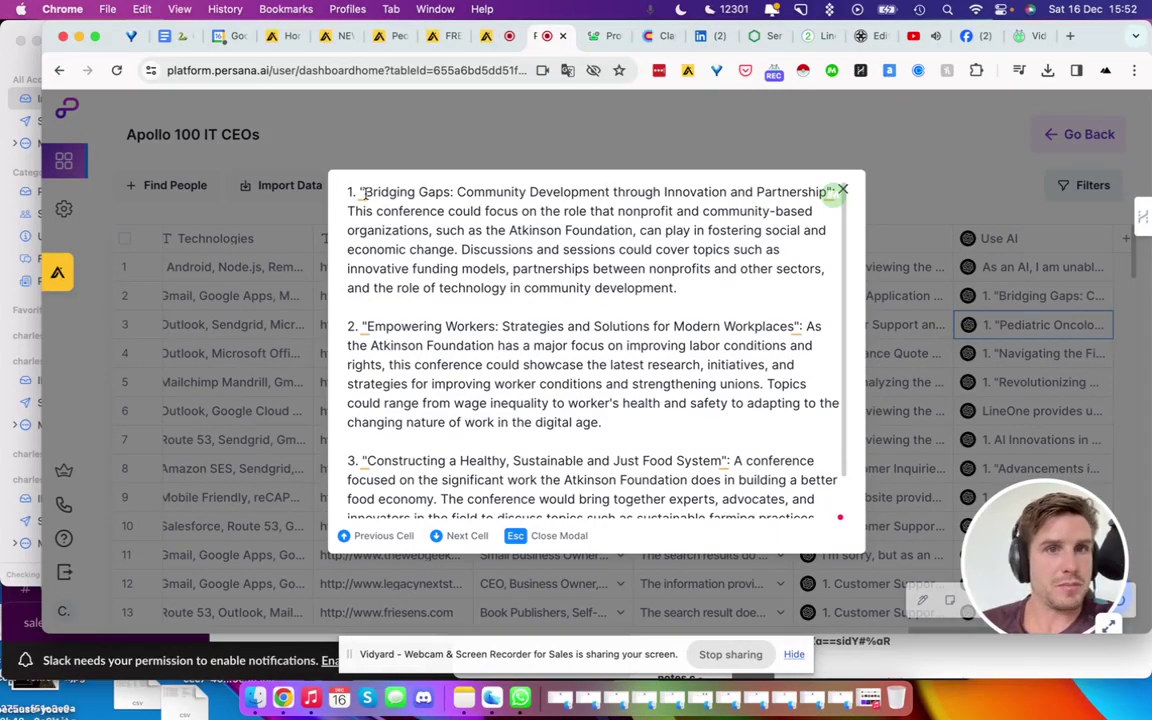
- Highlight the Bridging Gaps, Empowering Workers and healthy food system ideas, then close the view
{"action": "left_click_drag", "start_coordinate": [348, 191], "coordinate": [776, 311]}
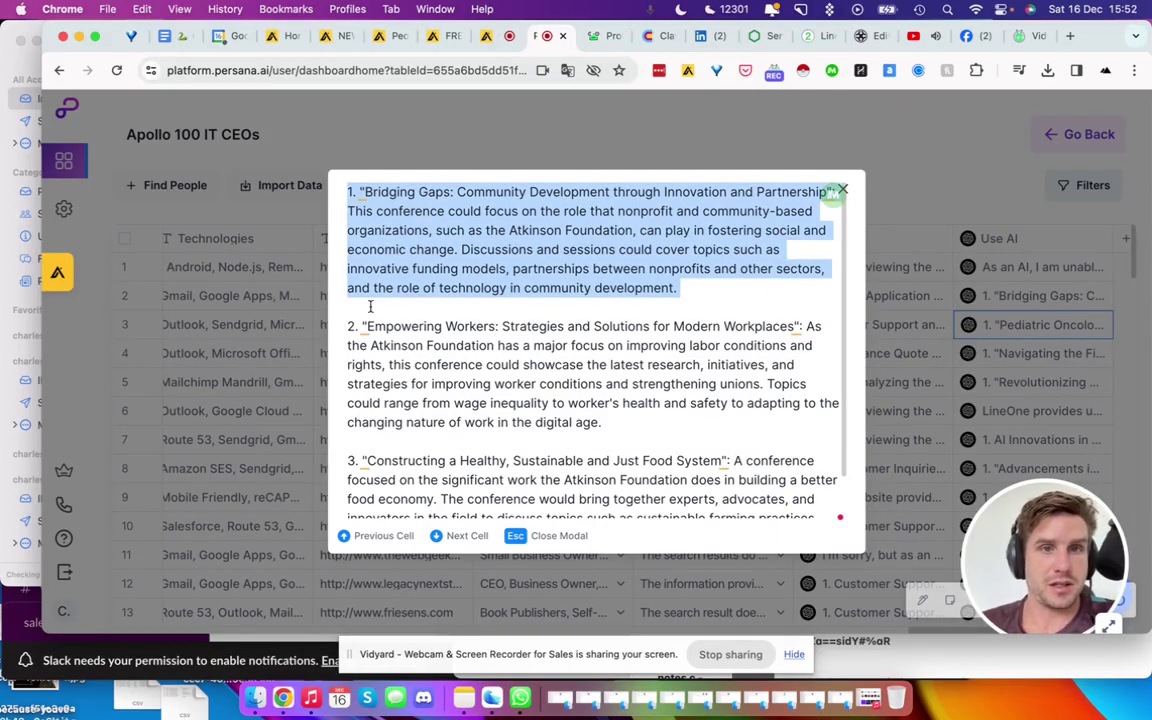
{"action": "left_click_drag", "start_coordinate": [349, 326], "coordinate": [685, 441]}
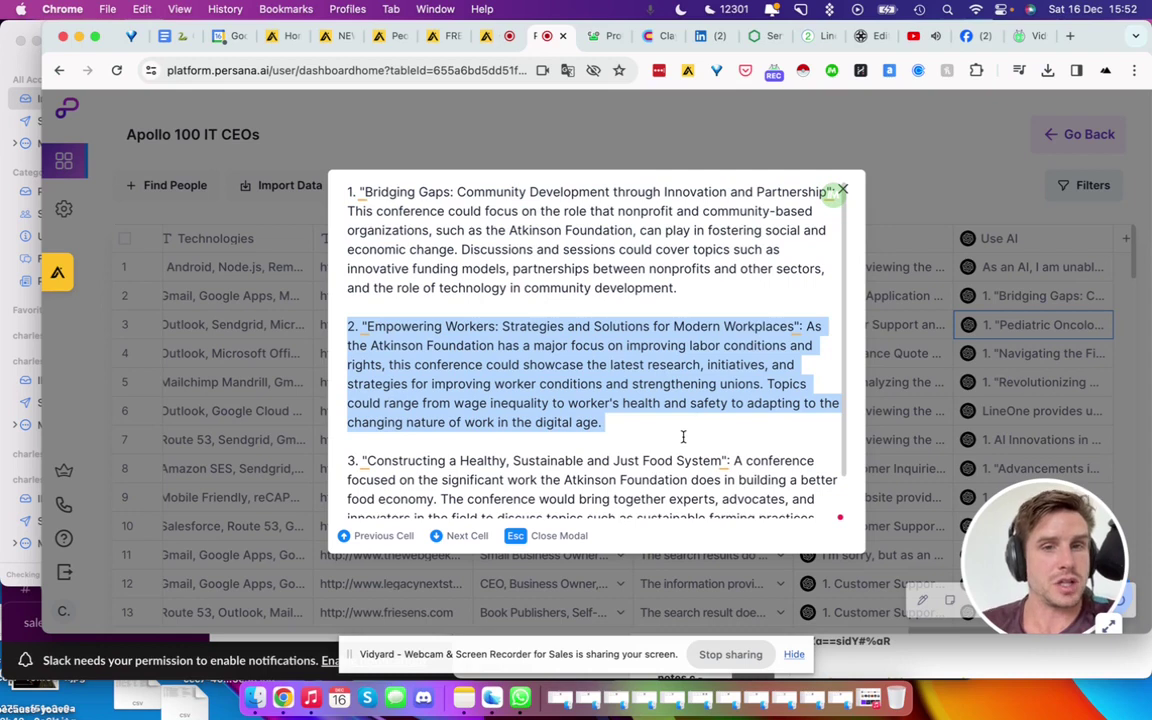
{"action": "scroll", "coordinate": [580, 415], "scroll_direction": "down", "scroll_amount": 2}
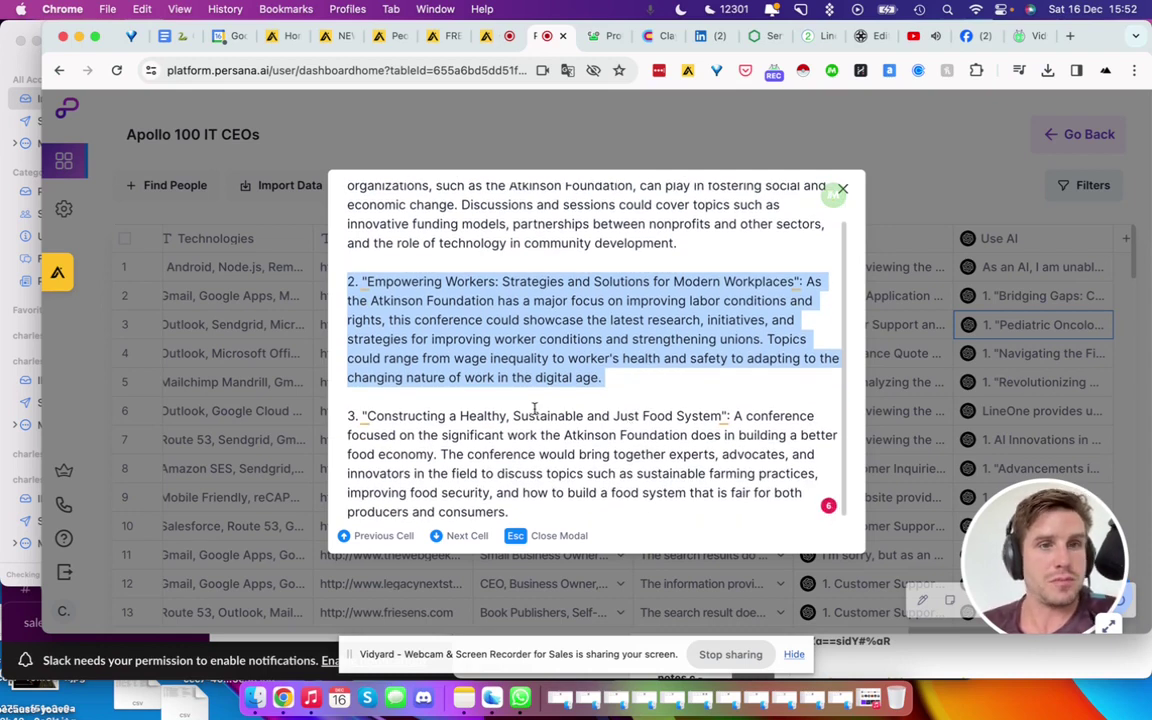
{"action": "left_click_drag", "start_coordinate": [348, 416], "coordinate": [644, 508]}
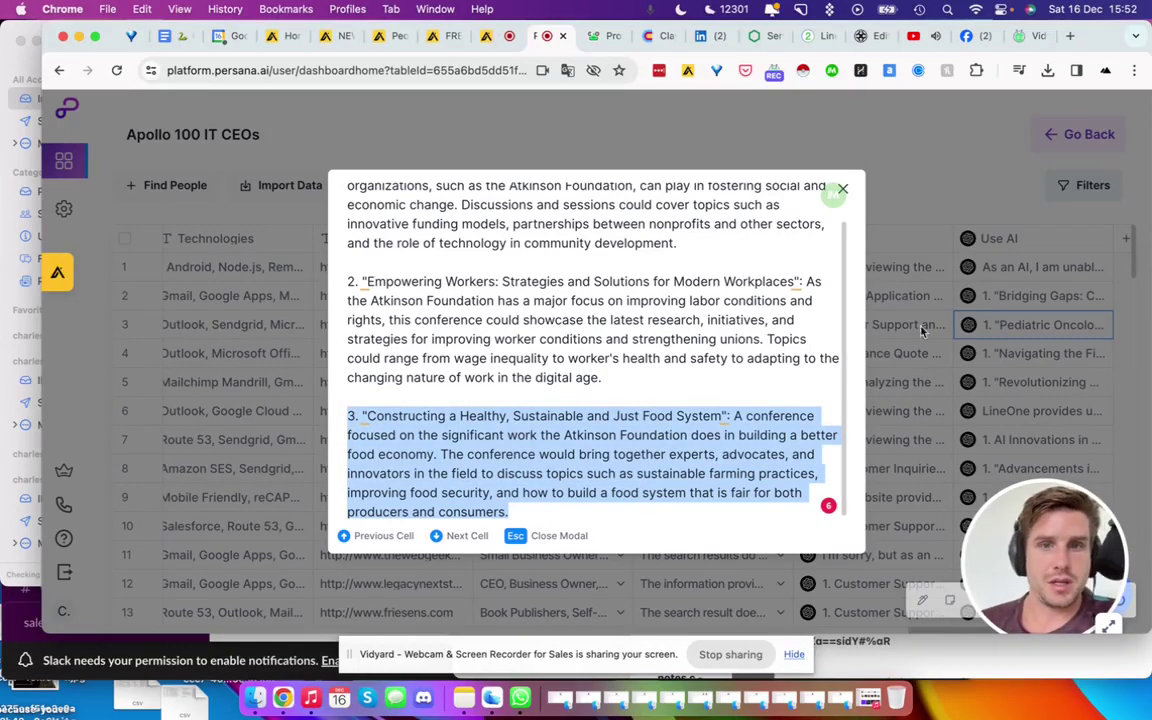
{"action": "left_click", "coordinate": [843, 189]}
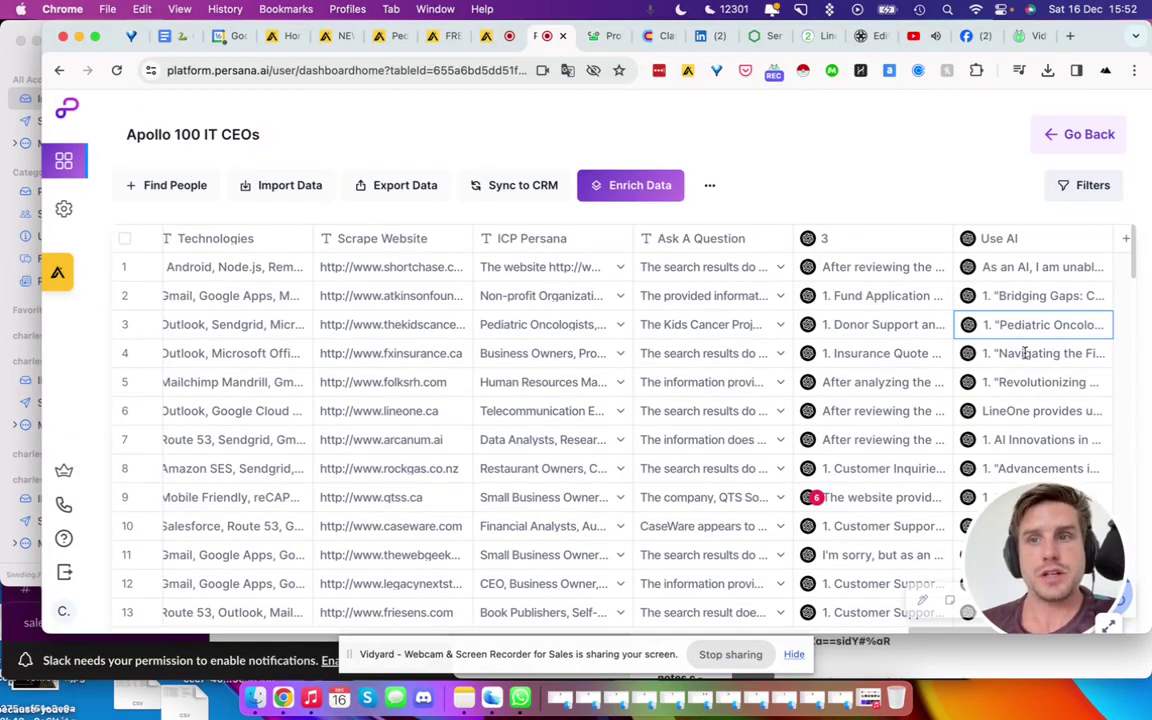
{"action": "scroll", "coordinate": [1020, 350], "scroll_direction": "down", "scroll_amount": 5}
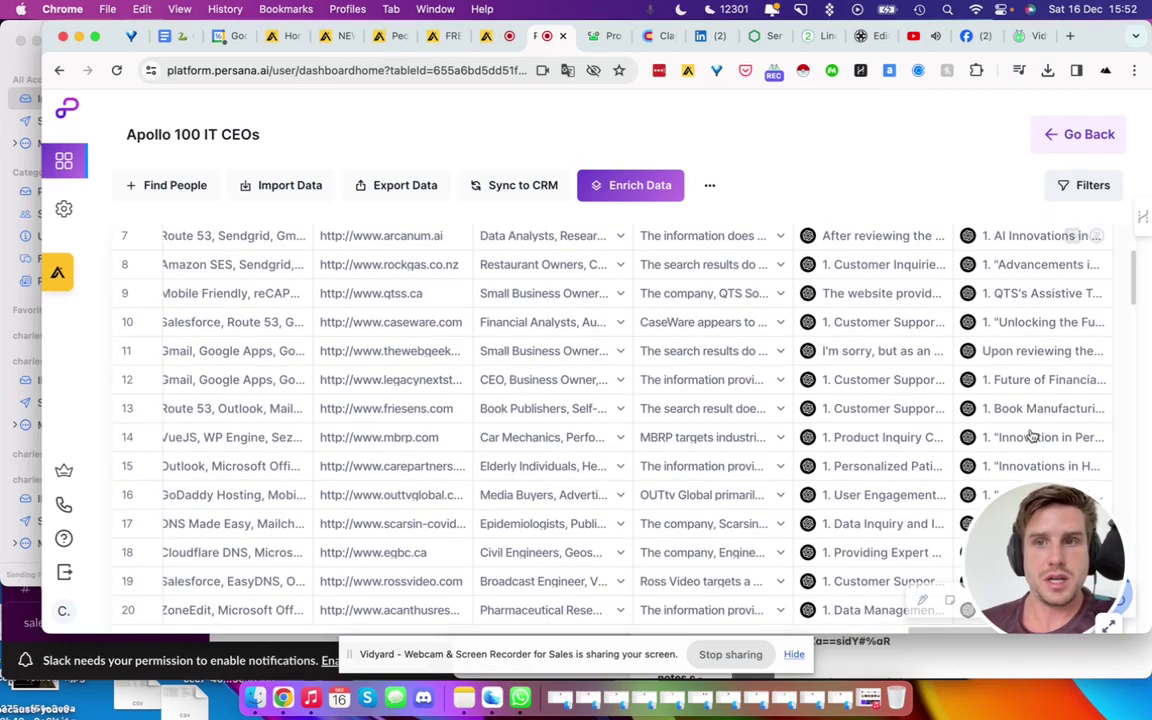
{"action": "left_click", "coordinate": [1017, 350]}
{"action": "left_click", "coordinate": [1072, 350]}
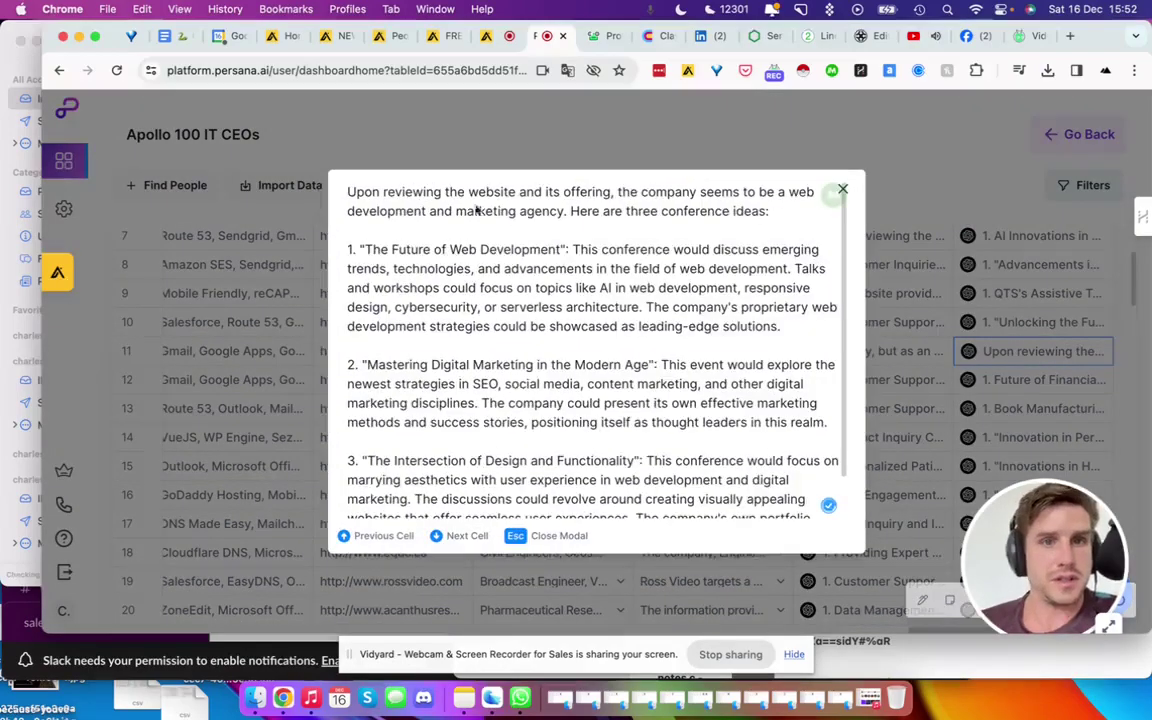
{"action": "scroll", "coordinate": [477, 212], "scroll_direction": "down", "scroll_amount": 1}
{"action": "triple_click", "coordinate": [527, 245]}
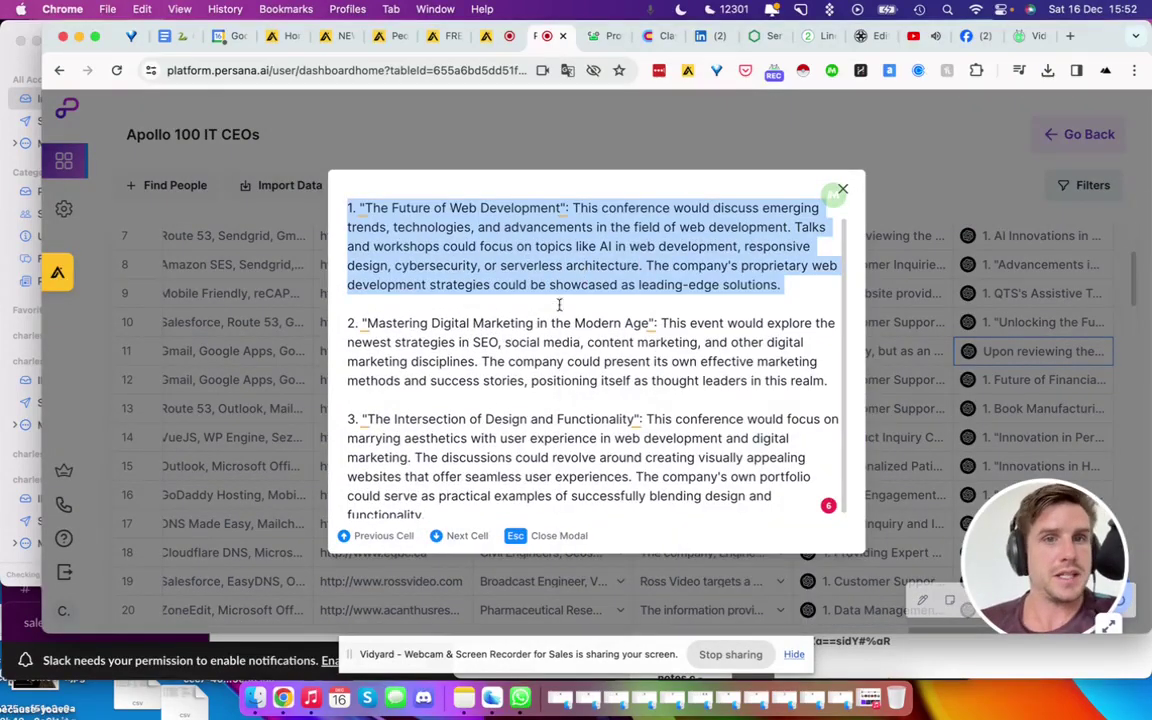
{"action": "double_click", "coordinate": [560, 324]}
{"action": "triple_click", "coordinate": [504, 332]}
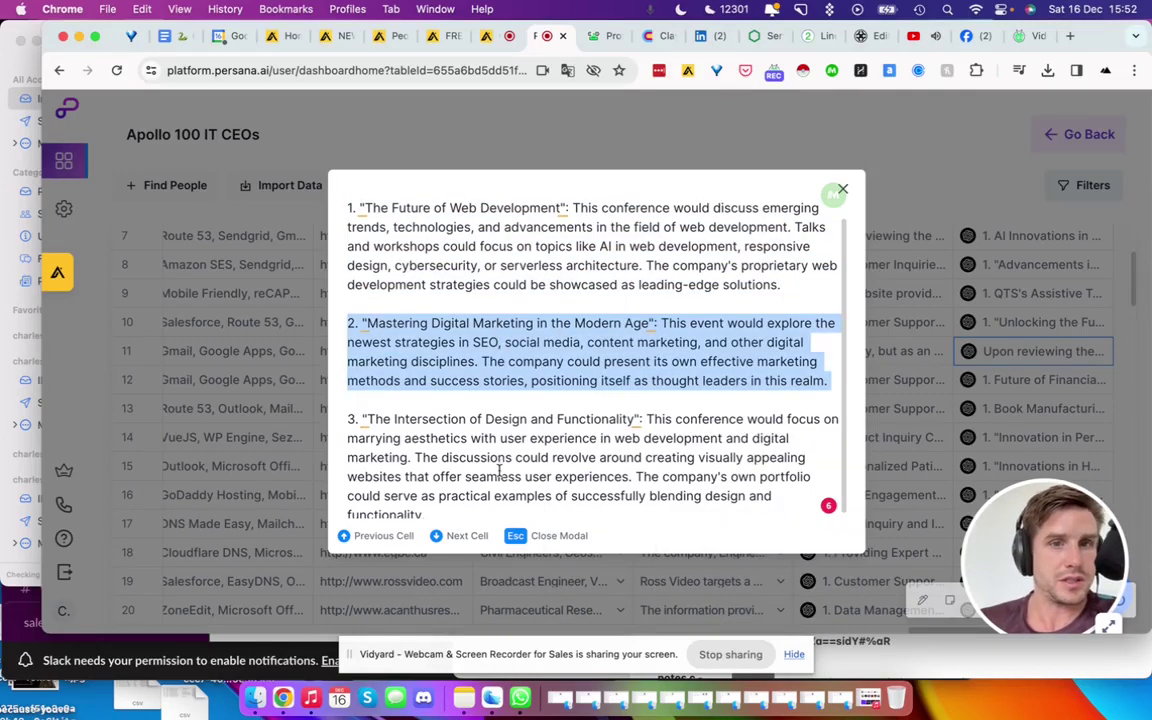
{"action": "triple_click", "coordinate": [499, 470]}
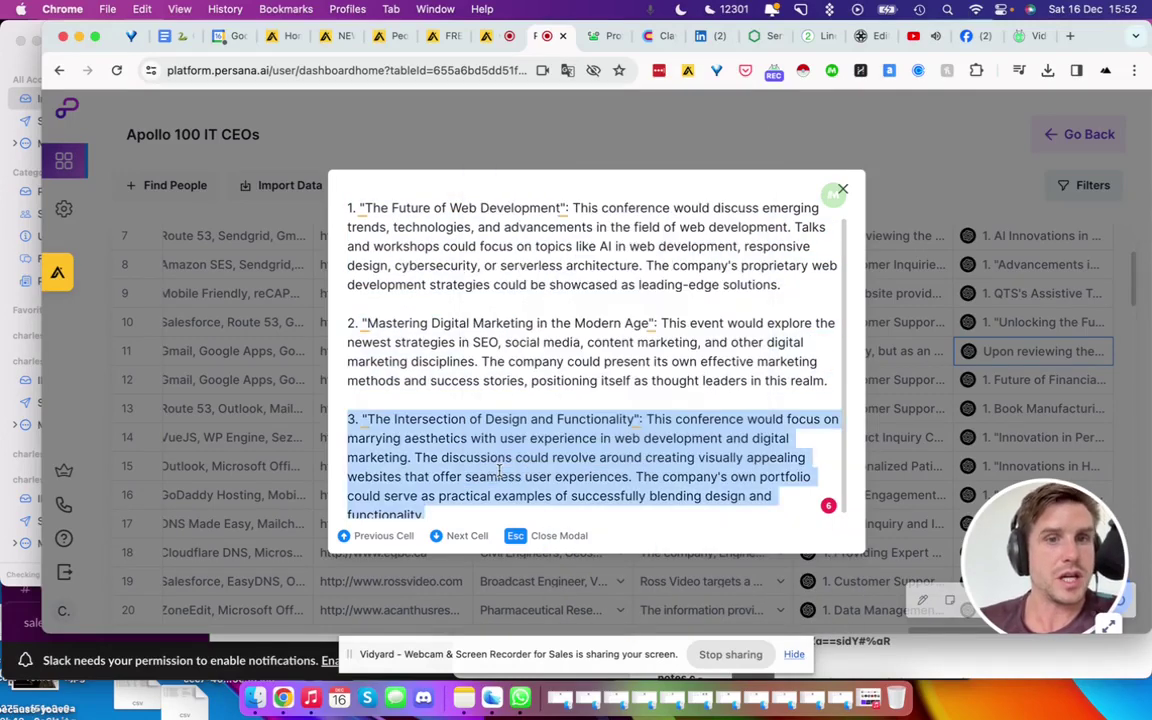
{"action": "left_click", "coordinate": [849, 188]}
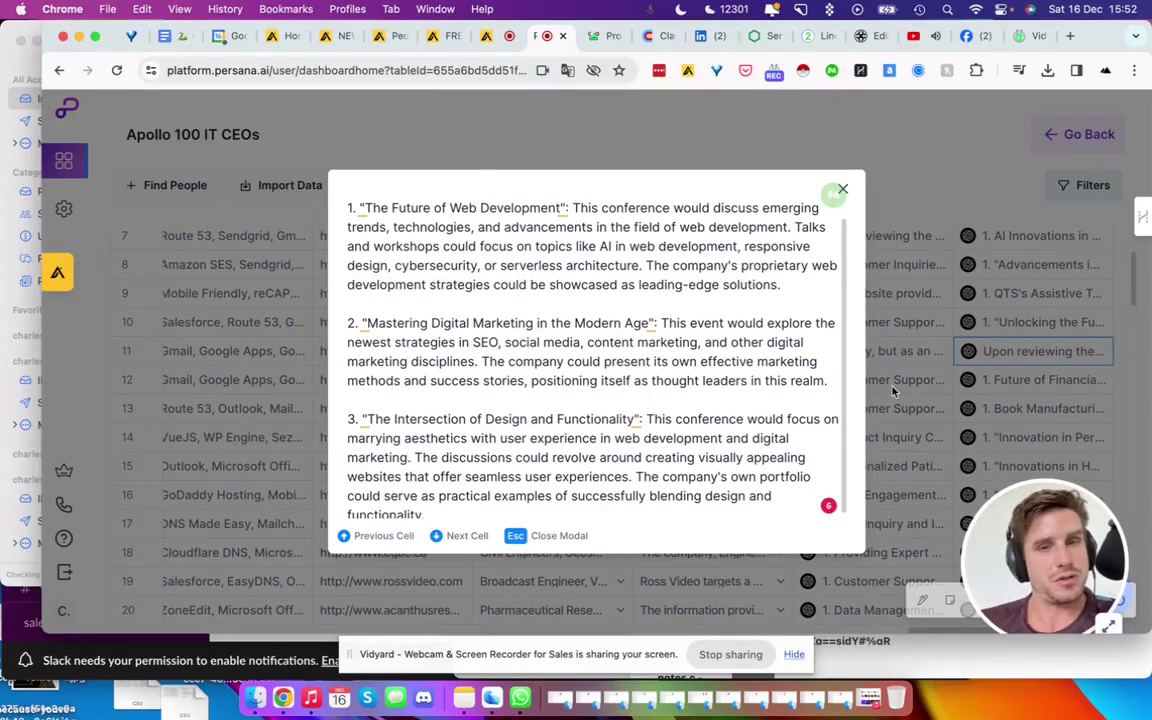
{"action": "left_click", "coordinate": [236, 282]}
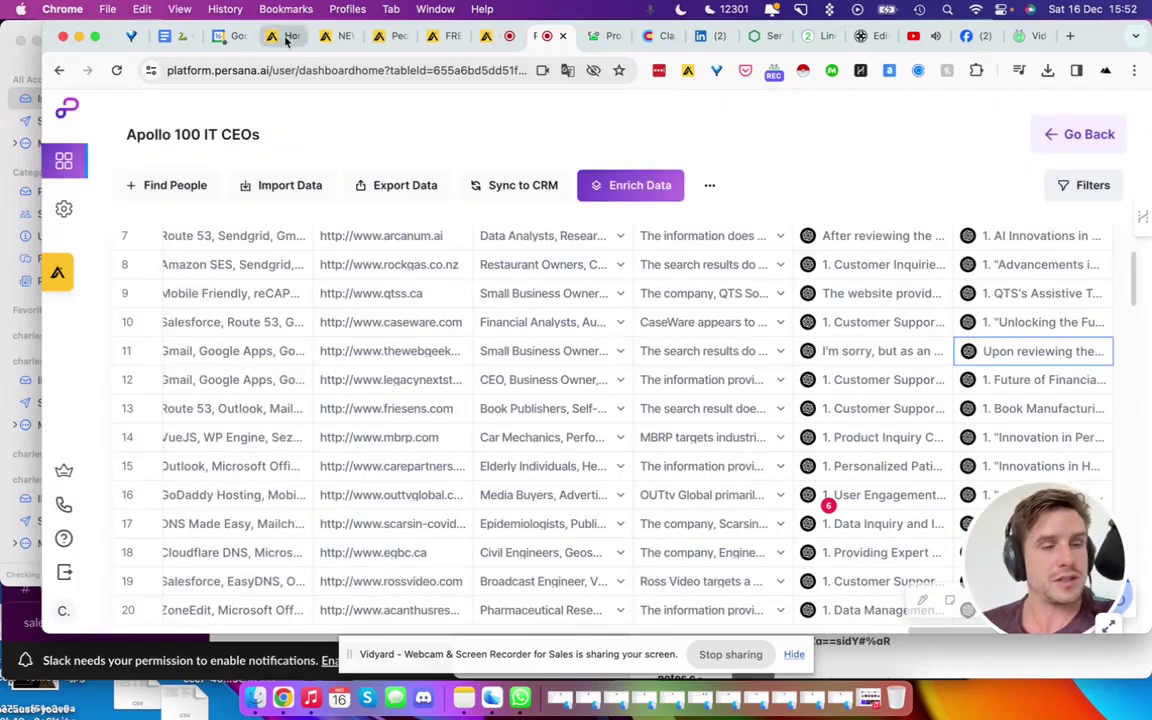